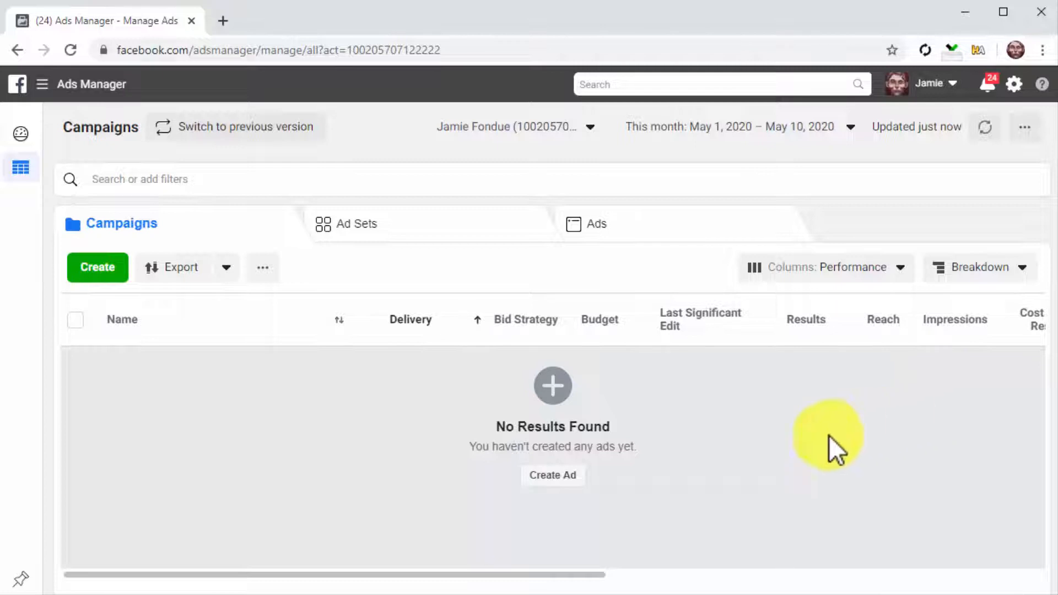
# Start creating a new ad and choose Video views as the campaign's marketing objective
pyautogui.click(564, 477)
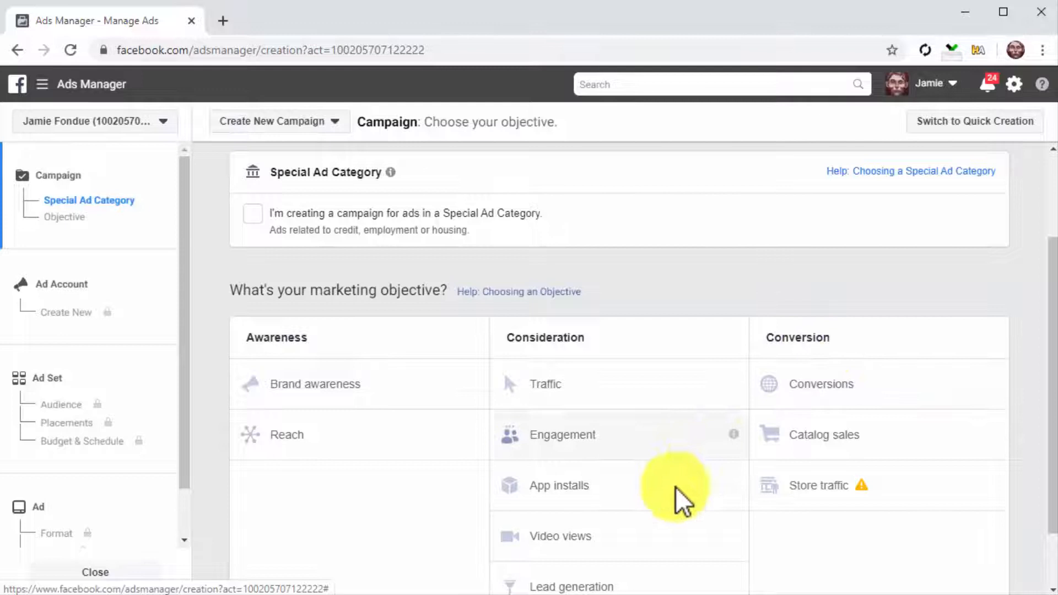
pyautogui.click(634, 547)
# Name the campaign "Video Ad For insta" and continue through the ad account setup to the ad set
pyautogui.scroll(-4, 813, 547)
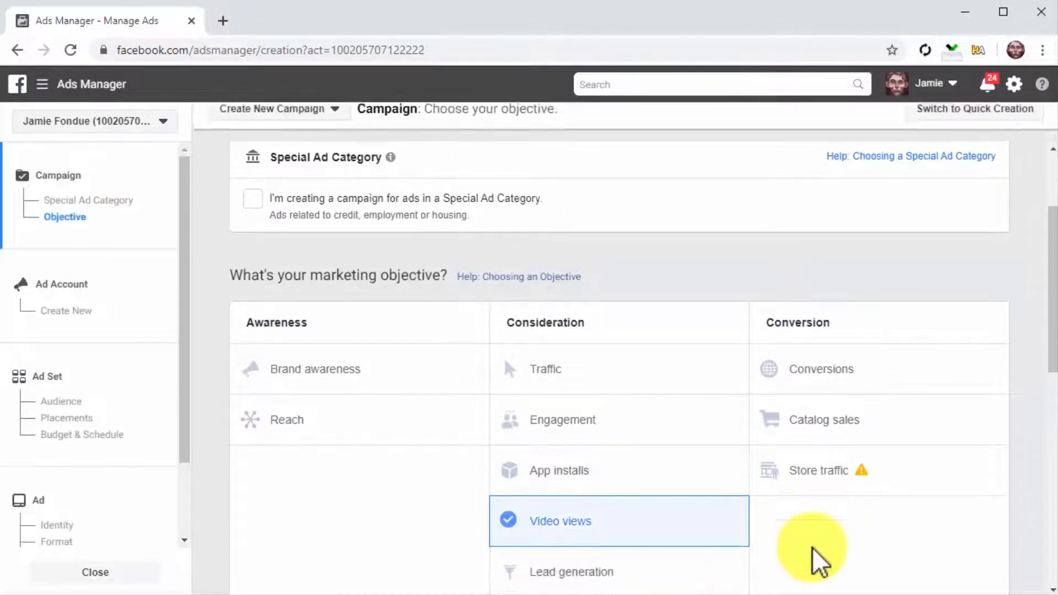
pyautogui.scroll(-4, 812, 548)
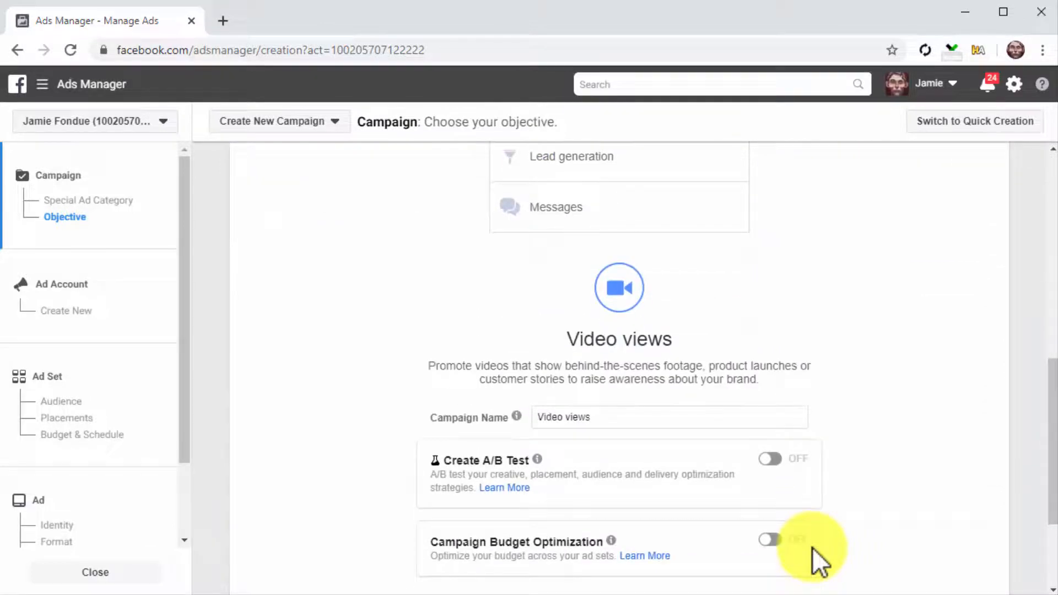
pyautogui.click(715, 420)
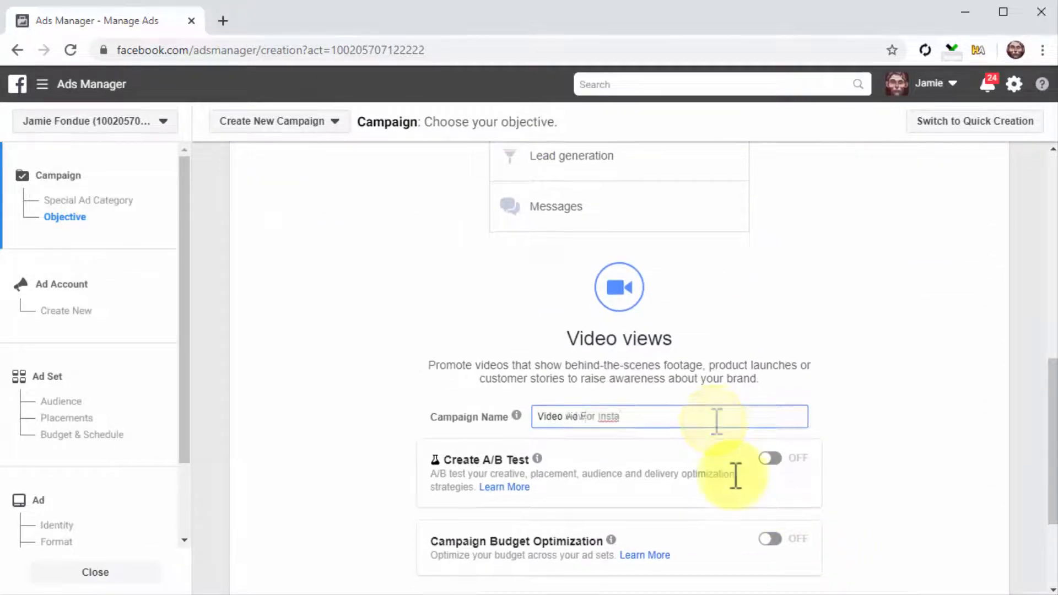
pyautogui.scroll(-3, 735, 476)
pyautogui.click(667, 452)
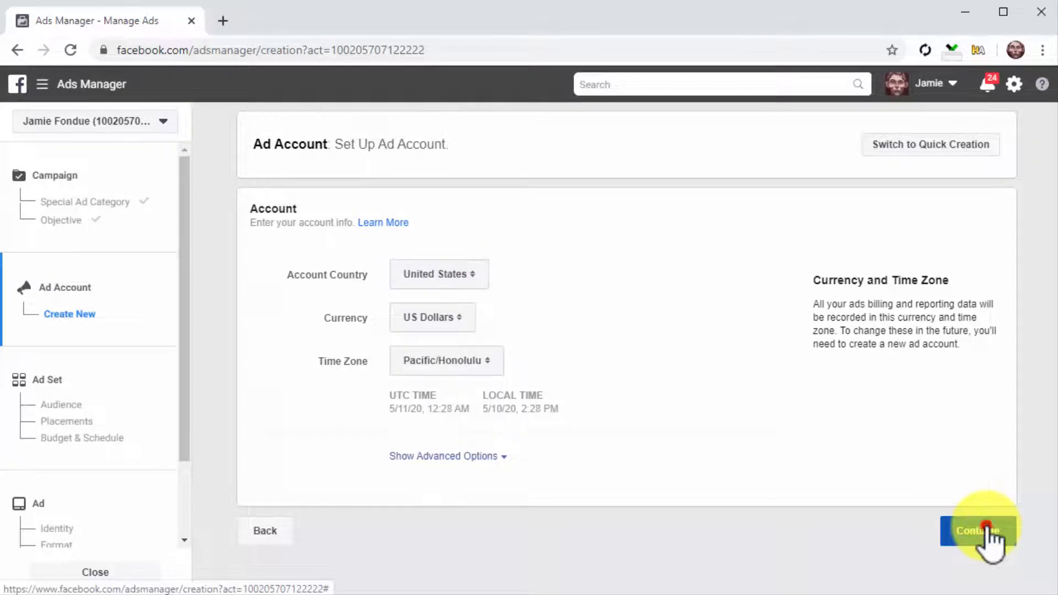
pyautogui.click(987, 528)
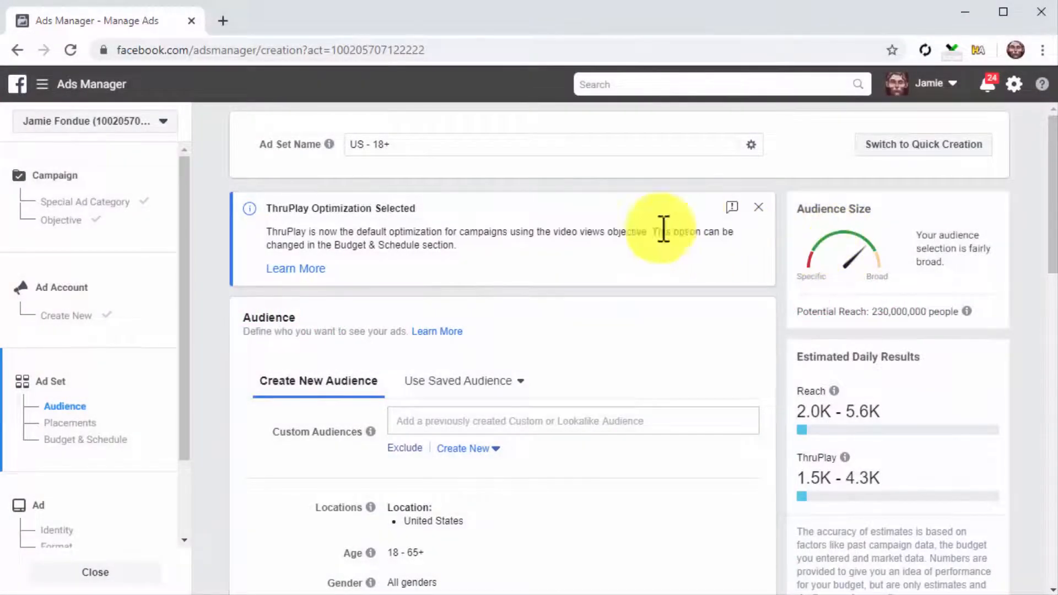
# Rename the ad set as "Insta Video Ad"
pyautogui.click(441, 145)
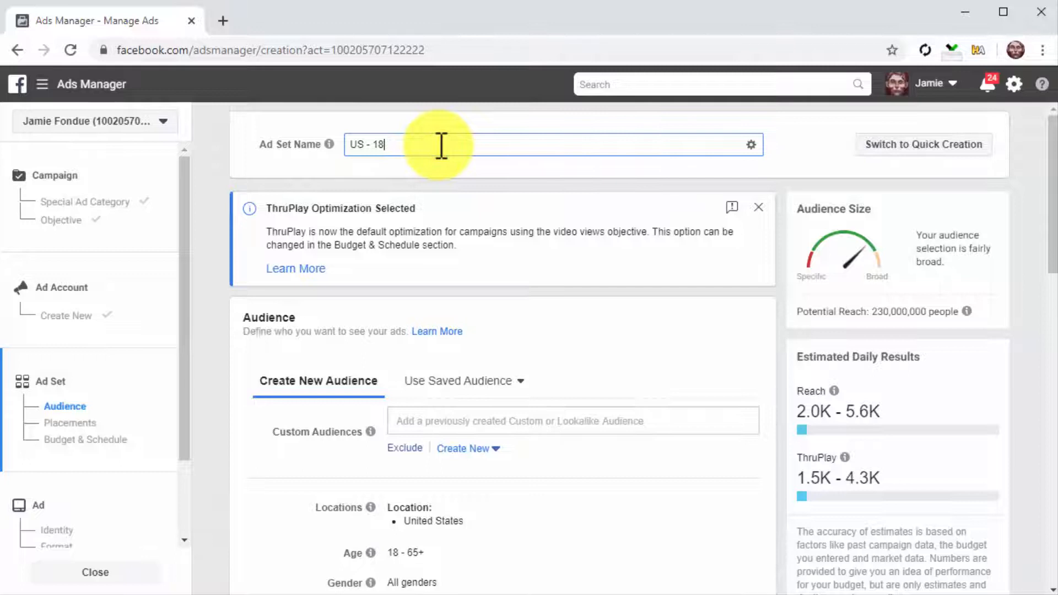
pyautogui.press('BackSpace')
pyautogui.press('BackSpace')
pyautogui.write('Insta Video Ad')
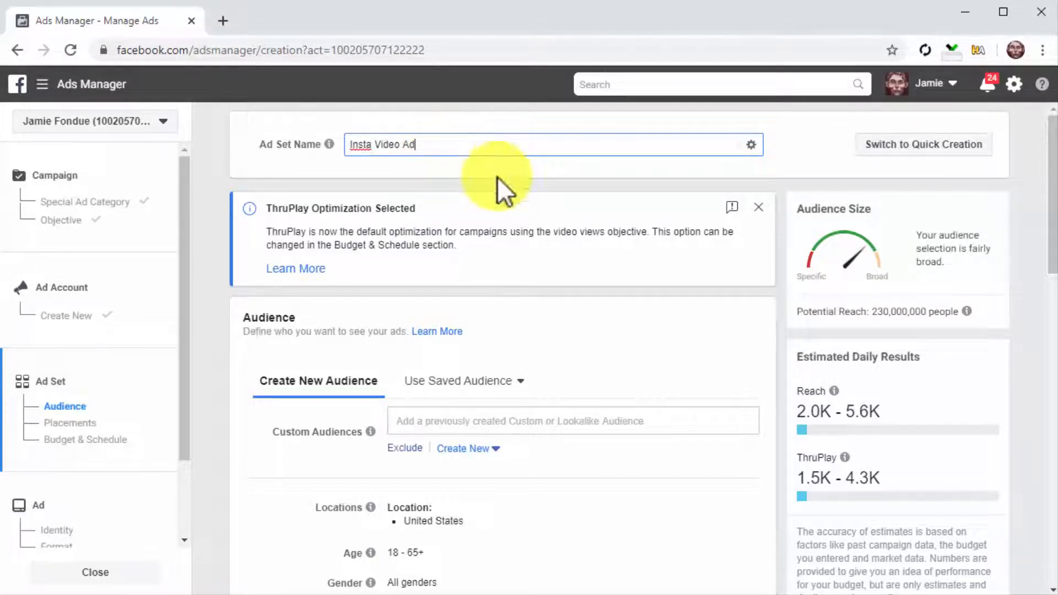
# Add Canada to the audience's target locations and set the age range to 25–55
pyautogui.scroll(-3, 738, 485)
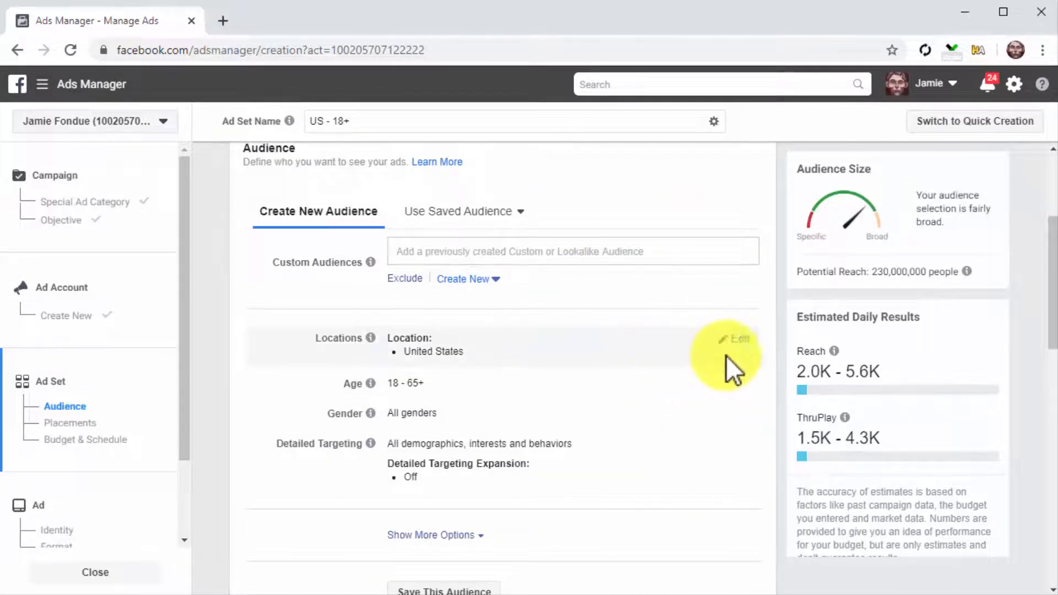
pyautogui.click(739, 343)
pyautogui.click(579, 424)
pyautogui.write('canada')
pyautogui.click(489, 346)
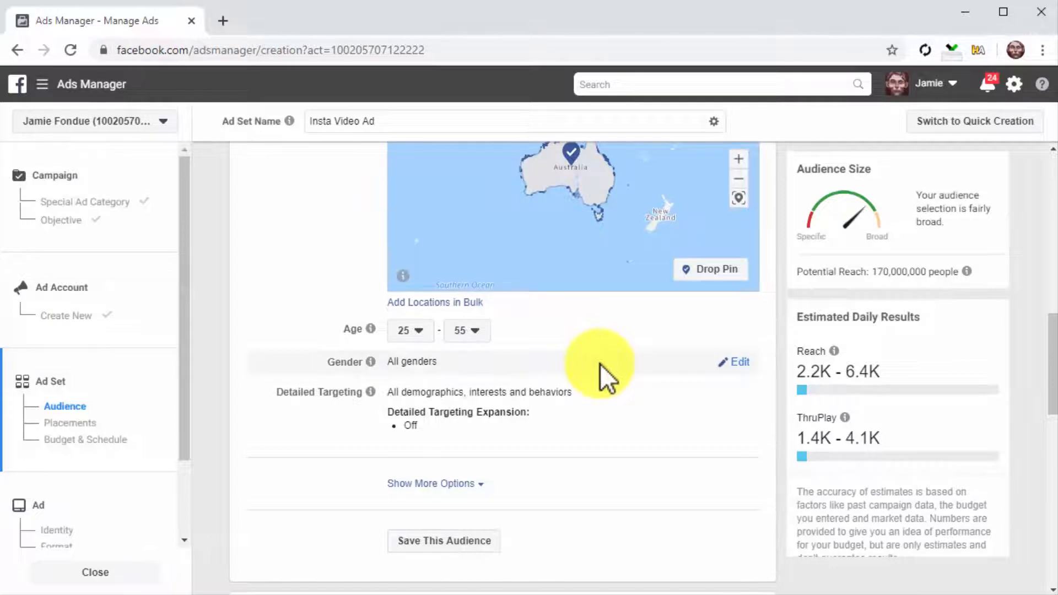
# Add the interests Healthy Habits and Healthy Life to the audience's detailed targeting
pyautogui.click(740, 391)
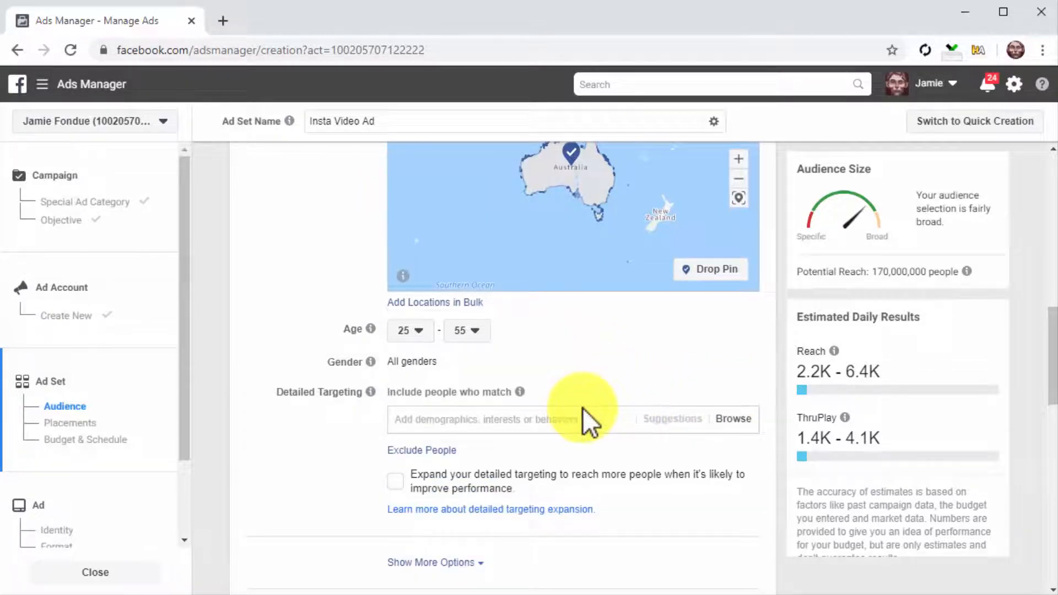
pyautogui.write('healthy')
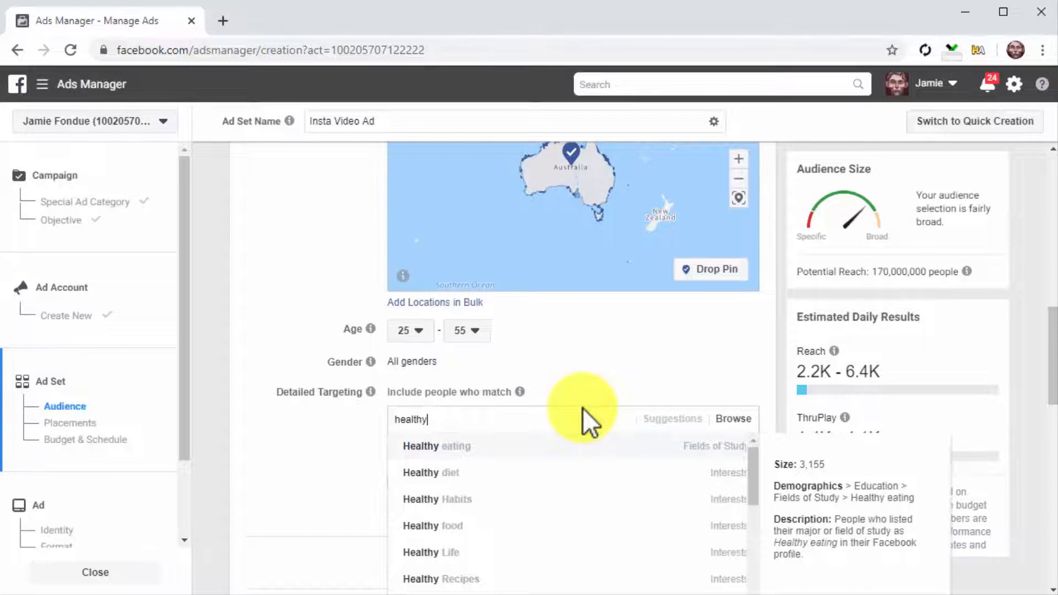
pyautogui.click(534, 500)
pyautogui.click(534, 500)
# Show the additional audience options and limit the audience's languages to English (All)
pyautogui.scroll(-5, 534, 500)
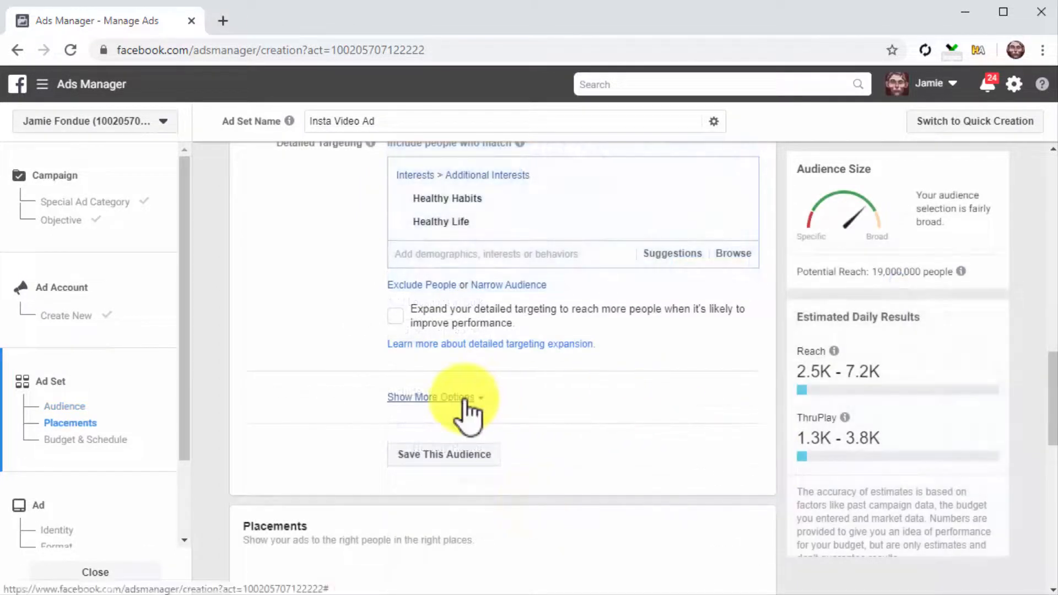
pyautogui.click(465, 398)
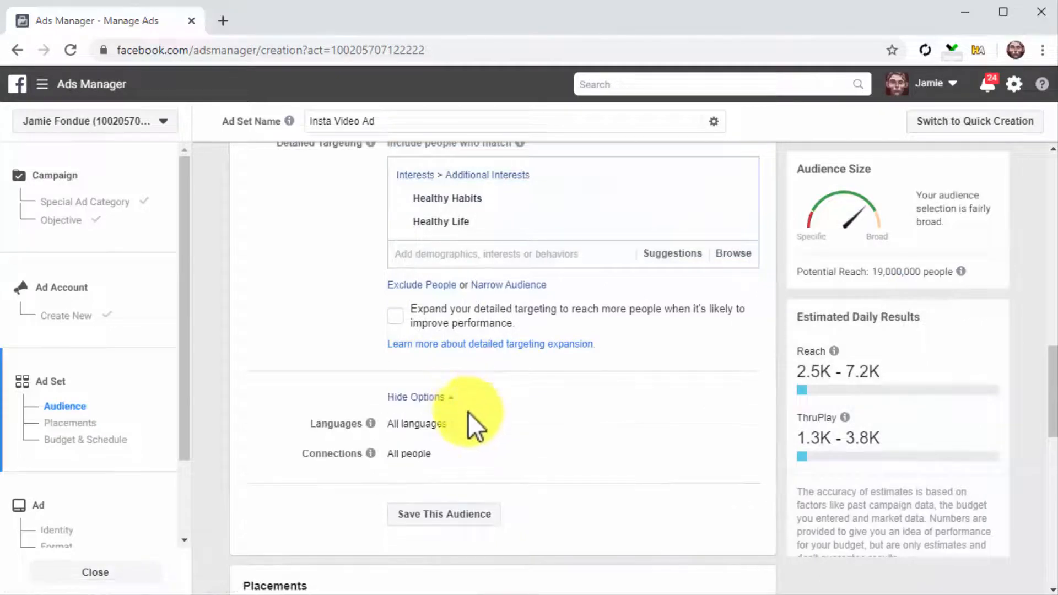
pyautogui.click(745, 424)
pyautogui.click(607, 425)
pyautogui.write('eng')
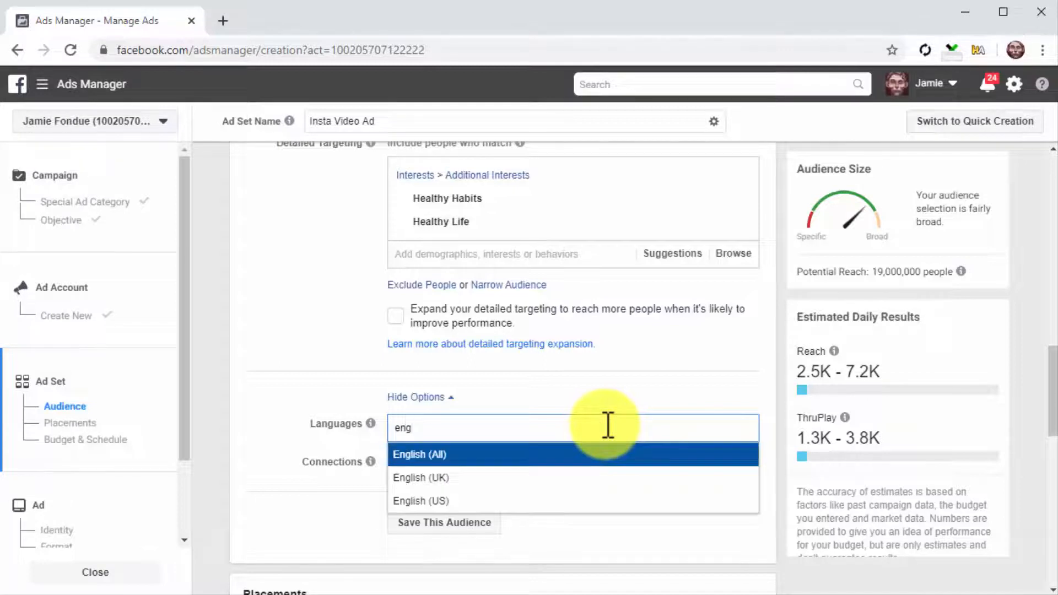
pyautogui.click(607, 454)
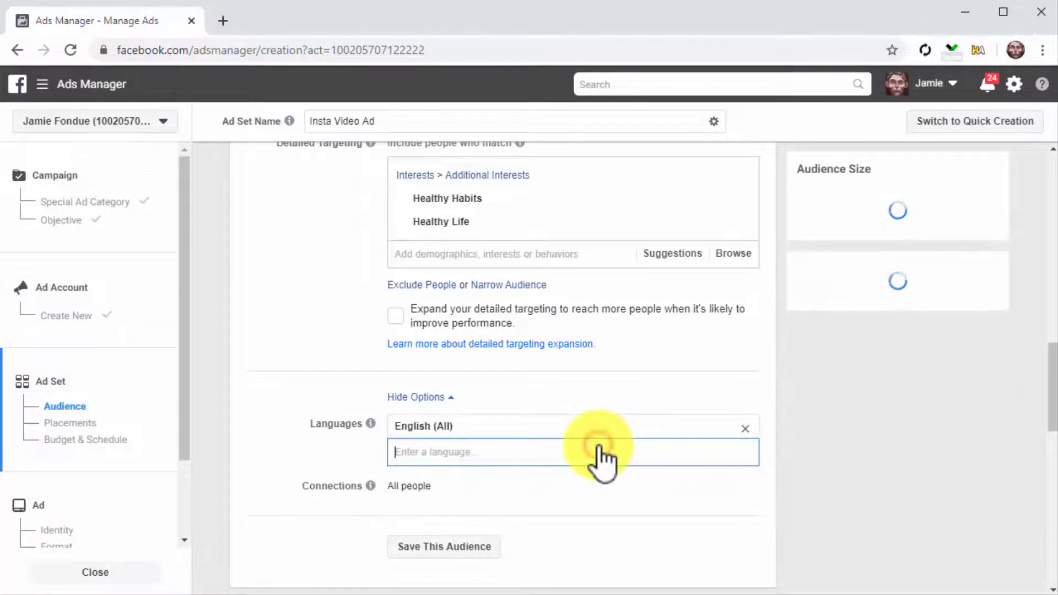
# Switch the ad set to manual placements and keep Instagram as the only platform
pyautogui.scroll(-6, 623, 478)
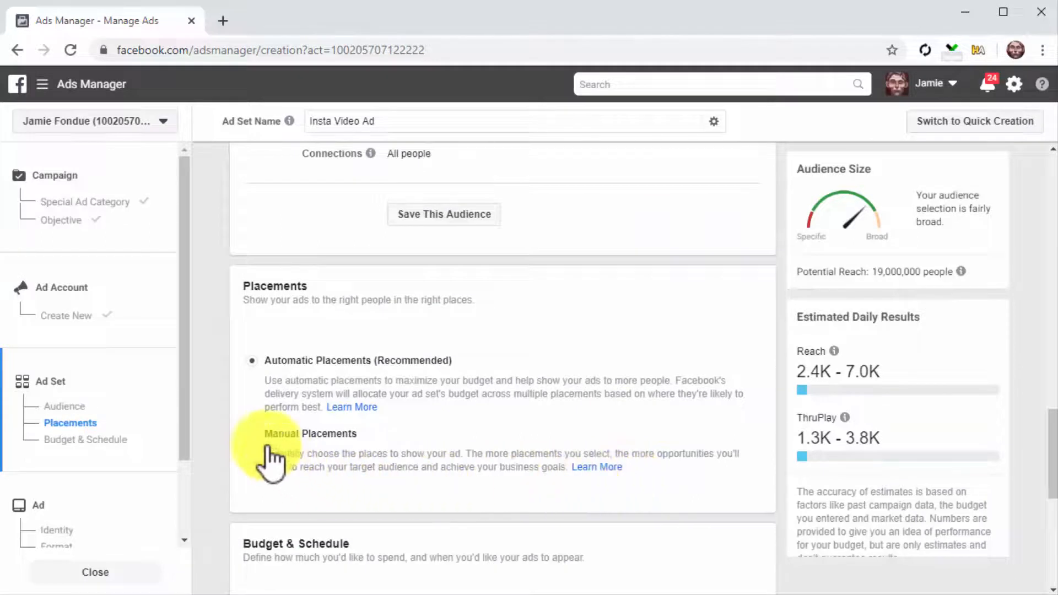
pyautogui.click(254, 434)
pyautogui.scroll(-3, 248, 472)
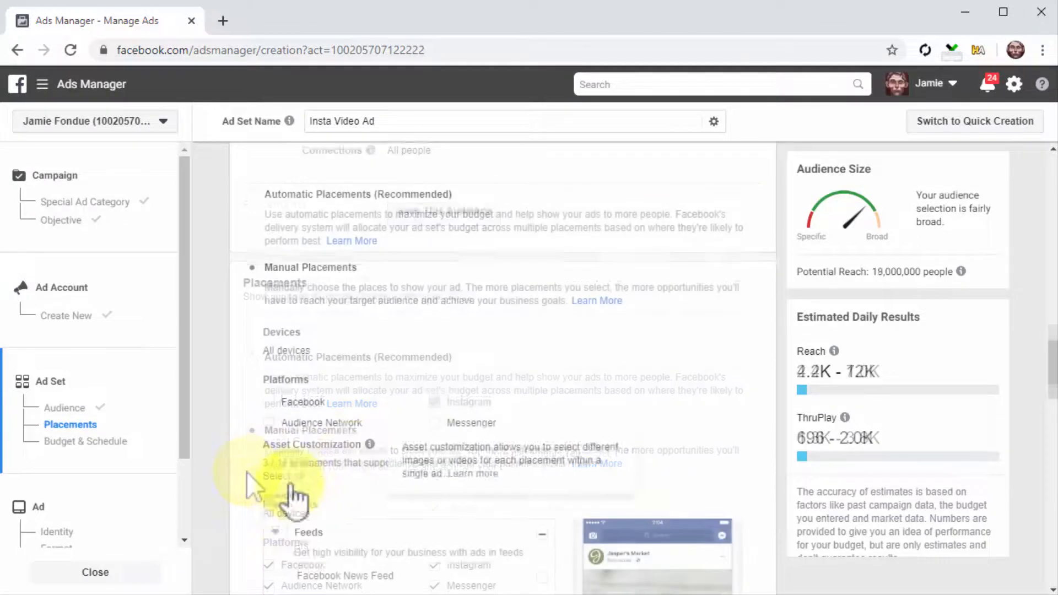
pyautogui.scroll(-13, 257, 502)
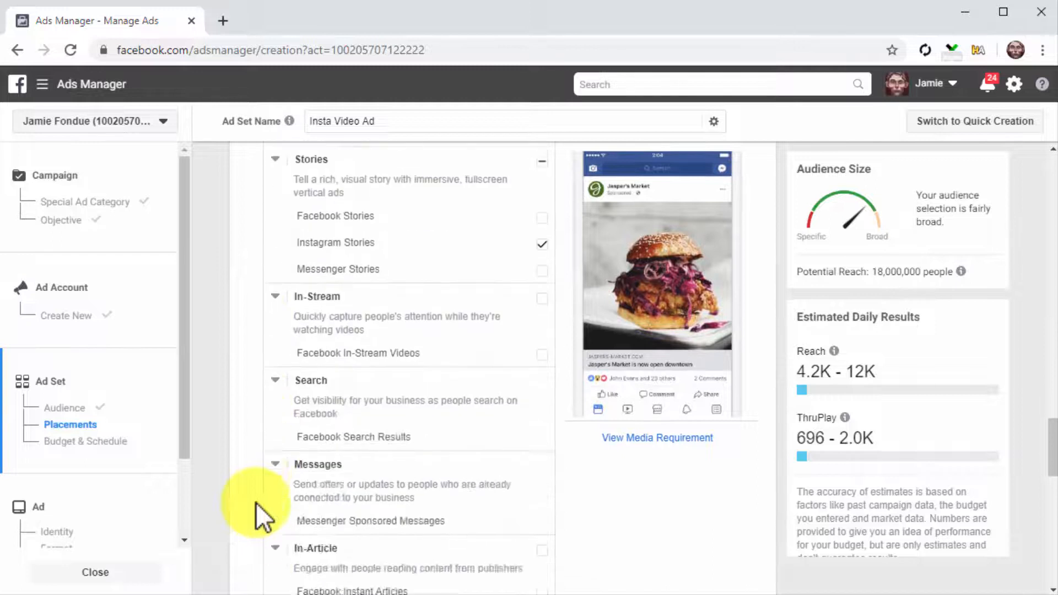
# Give the ad set a daily budget of $10.00 running continuously from today, and continue to the ad setup
pyautogui.scroll(-9, 256, 503)
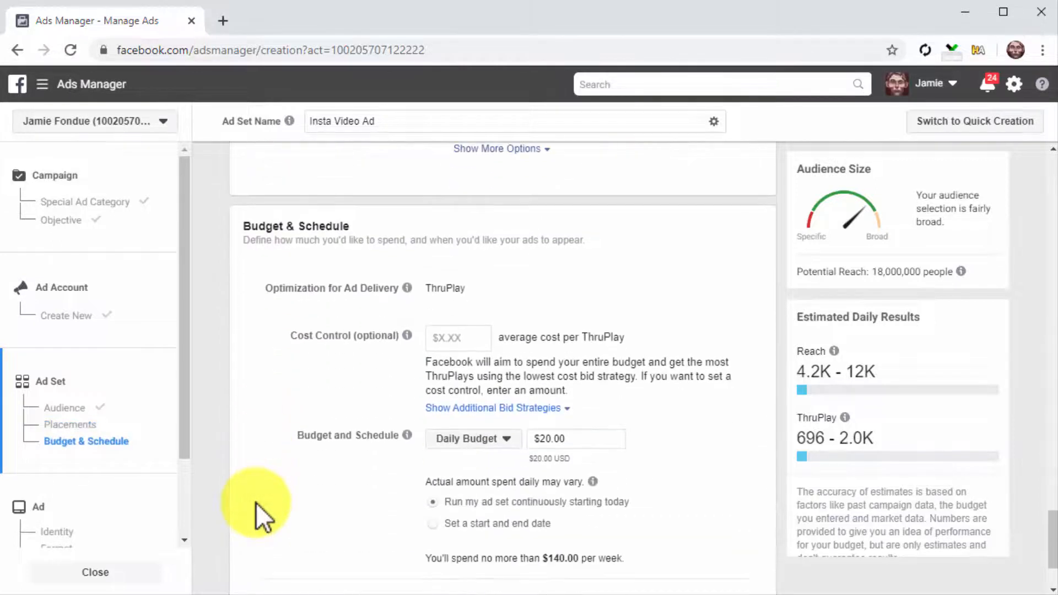
pyautogui.scroll(-2, 256, 502)
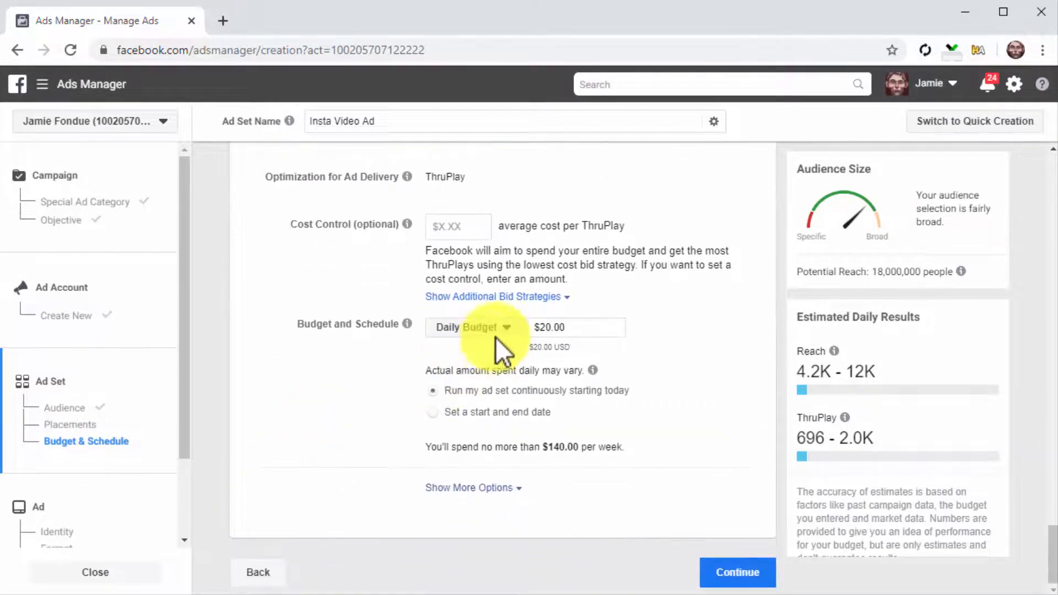
pyautogui.click(502, 327)
pyautogui.click(475, 350)
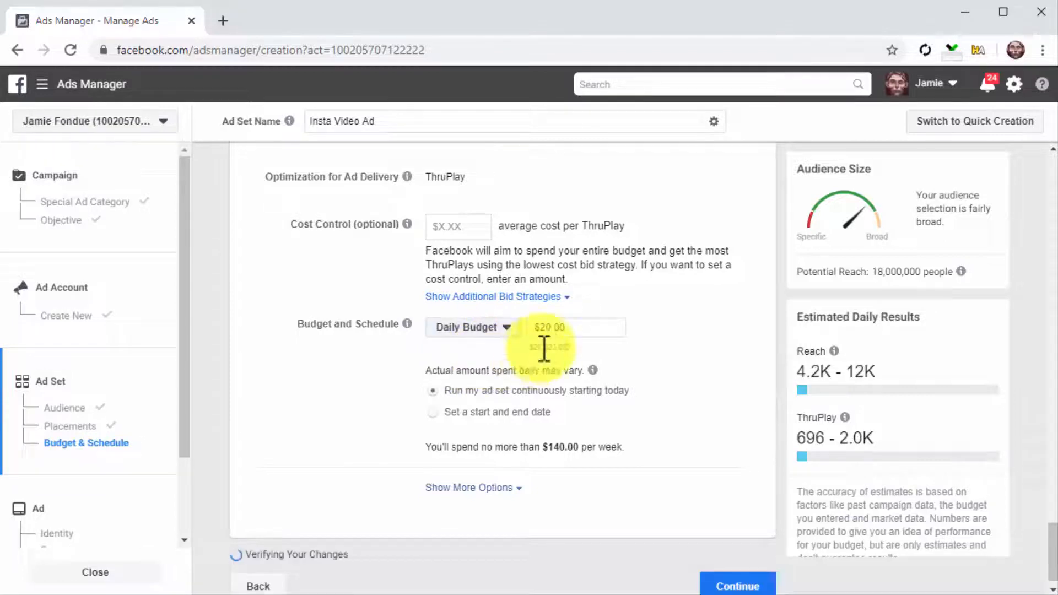
pyautogui.click(556, 328)
pyautogui.press('BackSpace')
pyautogui.press('BackSpace')
pyautogui.press('BackSpace')
pyautogui.write('10')
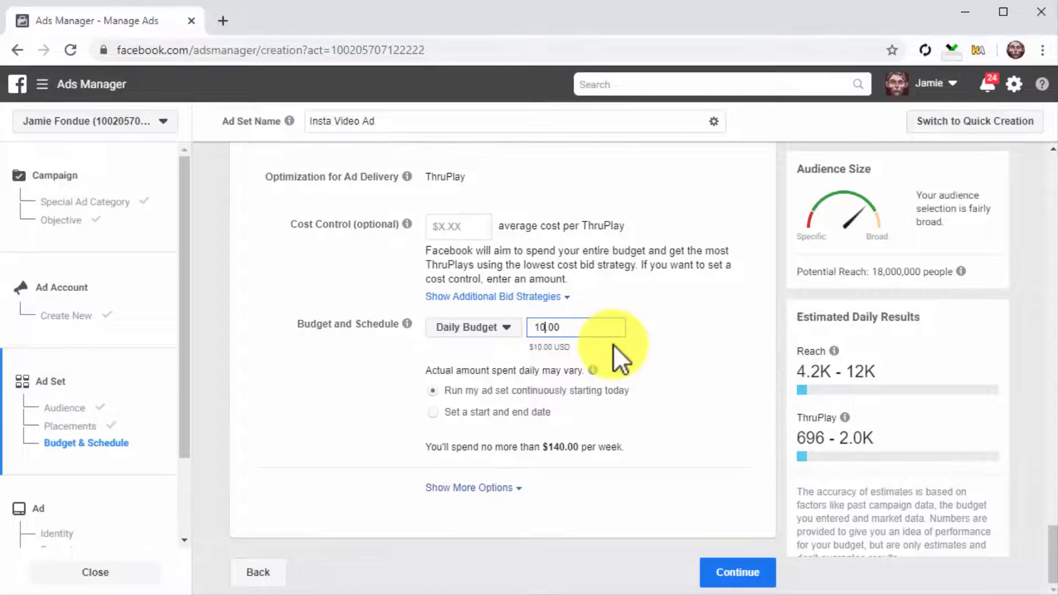
pyautogui.click(437, 390)
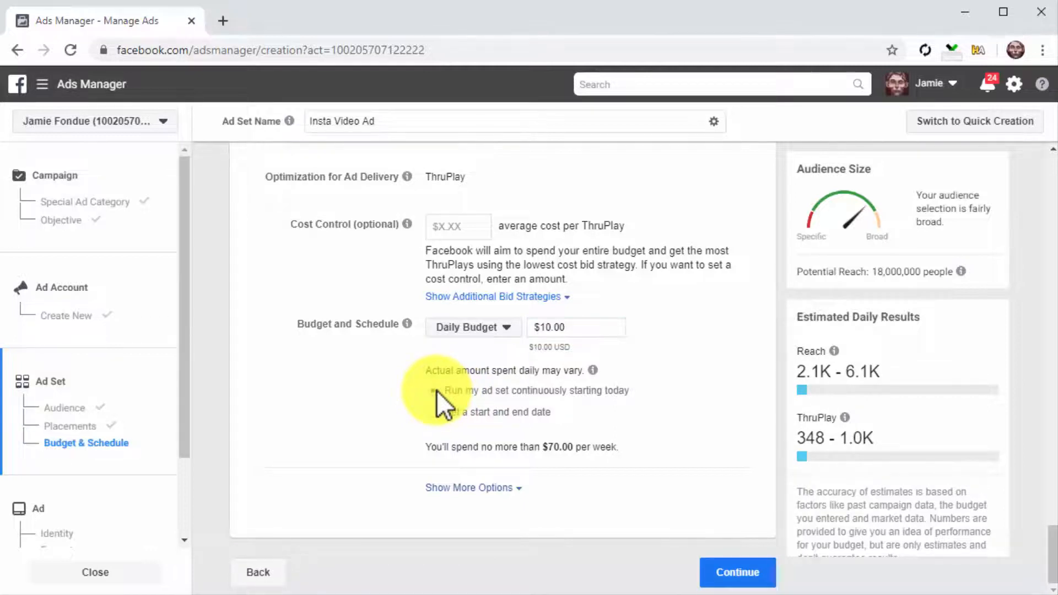
pyautogui.click(769, 573)
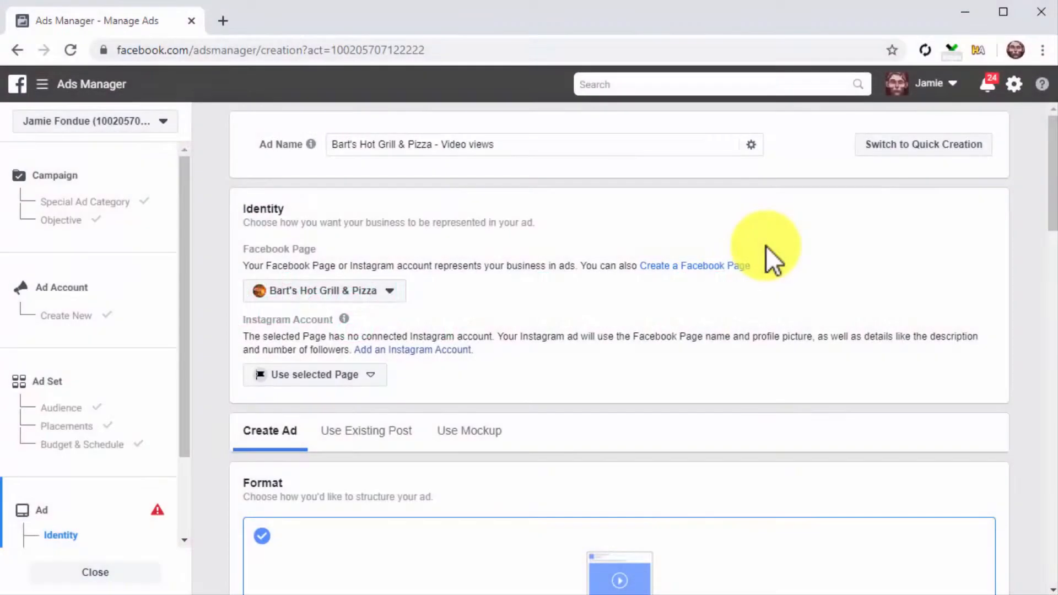
# Rename the ad as "Insta Video Ad" and choose the Diabetes Care Made Easy Facebook Page as its identity
pyautogui.click(694, 148)
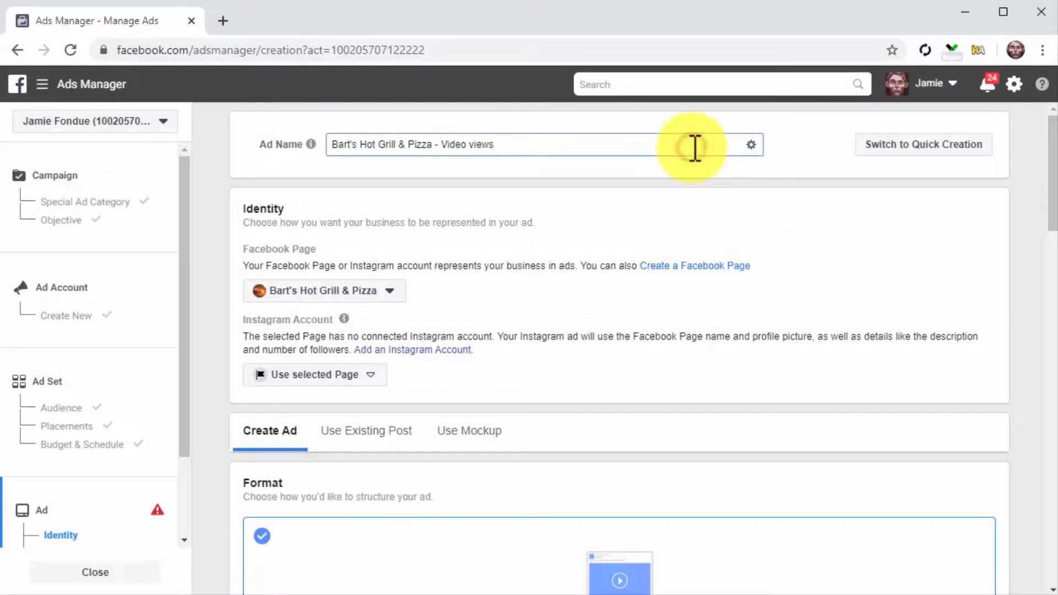
pyautogui.press('BackSpace')
pyautogui.press('BackSpace')
pyautogui.press('BackSpace')
pyautogui.press('BackSpace')
pyautogui.press('BackSpace')
pyautogui.press('BackSpace')
pyautogui.press('BackSpace')
pyautogui.press('BackSpace')
pyautogui.press('BackSpace')
pyautogui.press('BackSpace')
pyautogui.press('BackSpace')
pyautogui.press('BackSpace')
pyautogui.press('BackSpace')
pyautogui.press('BackSpace')
pyautogui.press('BackSpace')
pyautogui.press('BackSpace')
pyautogui.press('BackSpace')
pyautogui.press('BackSpace')
pyautogui.press('BackSpace')
pyautogui.press('BackSpace')
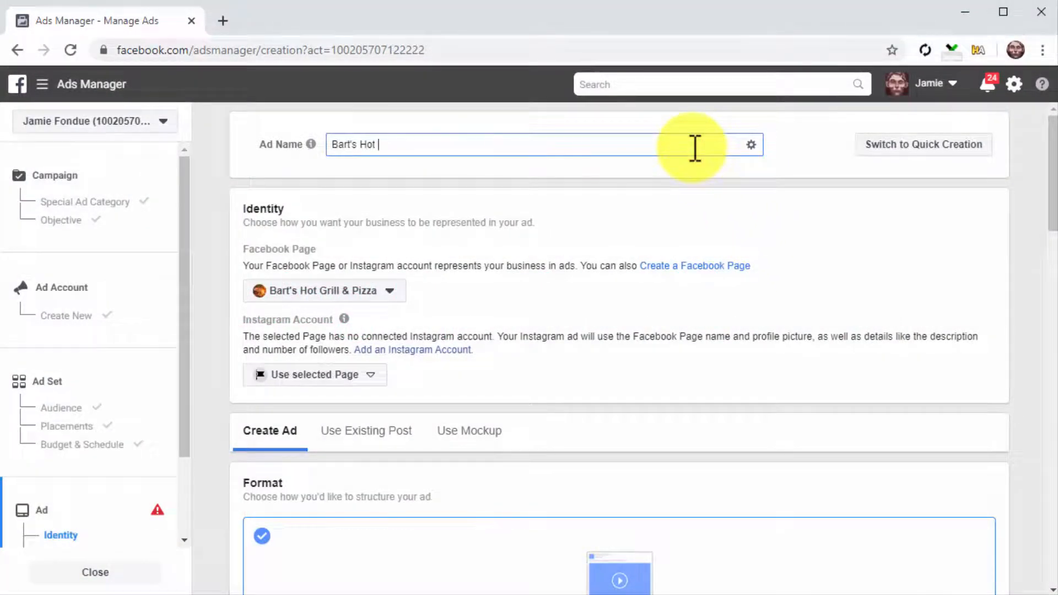
pyautogui.write('Insta Video Ad')
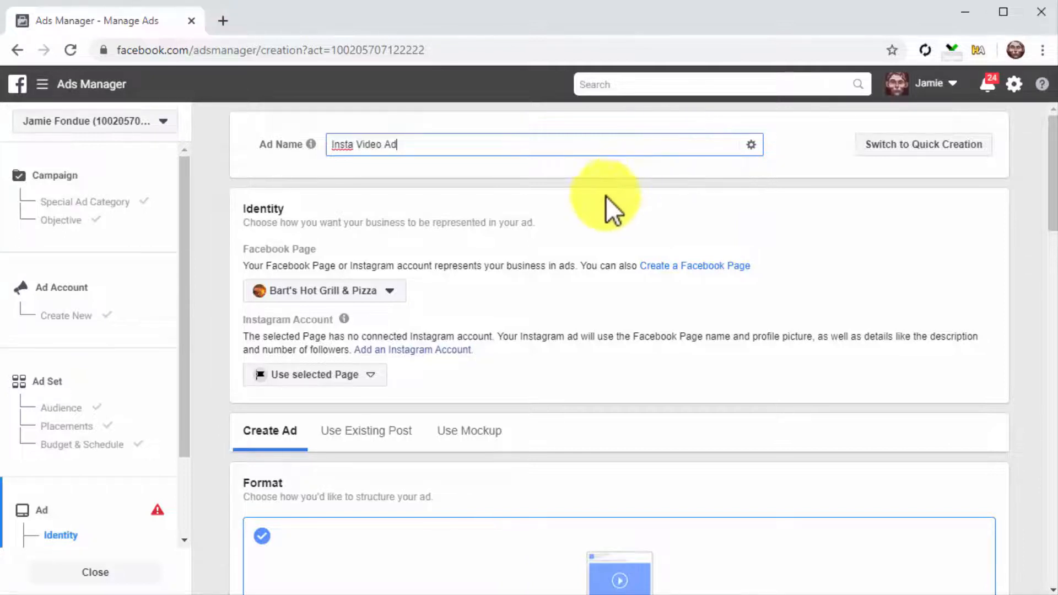
pyautogui.click(391, 292)
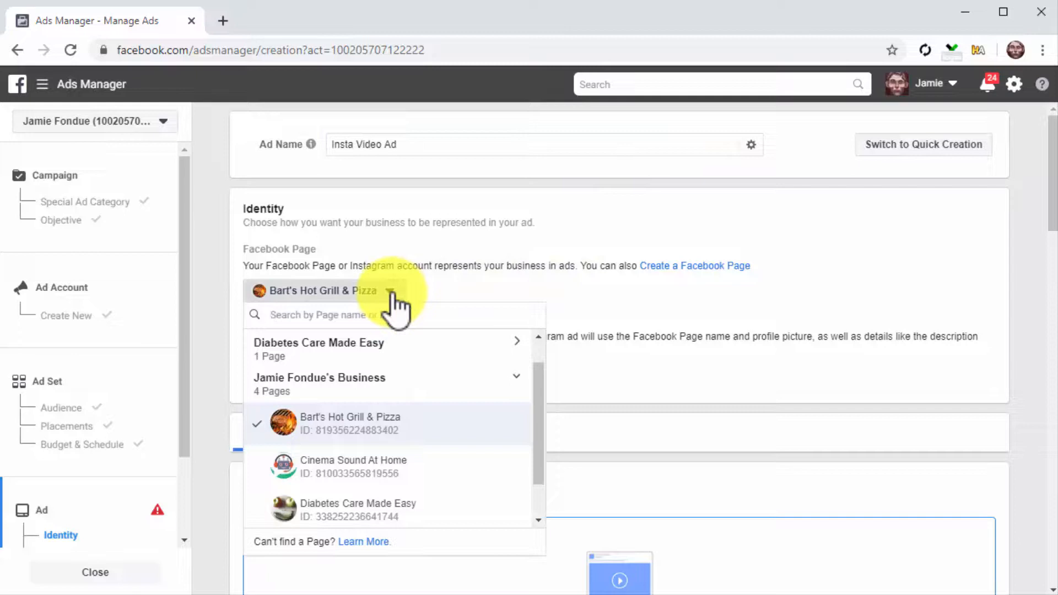
pyautogui.click(463, 523)
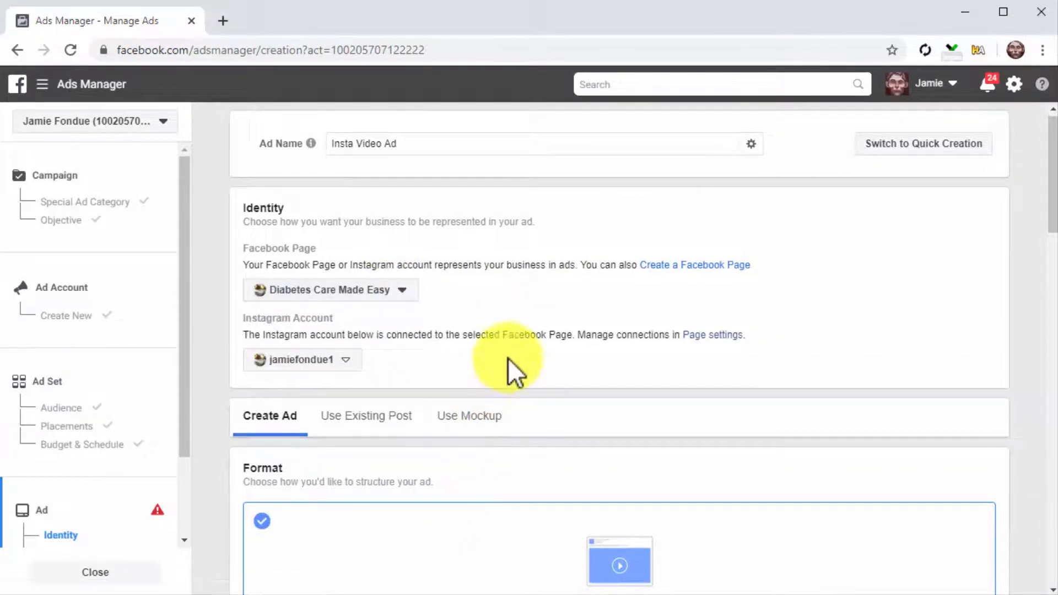
# Upload the video DCME 2.0 from the My Business folder as the ad's media
pyautogui.scroll(-2, 508, 358)
pyautogui.scroll(-10, 507, 358)
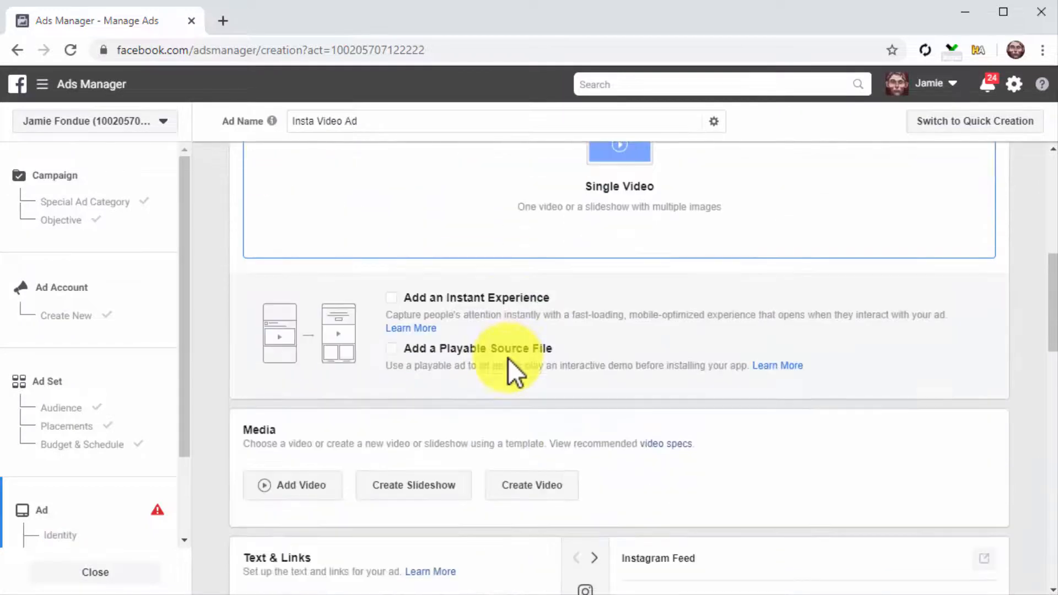
pyautogui.click(325, 320)
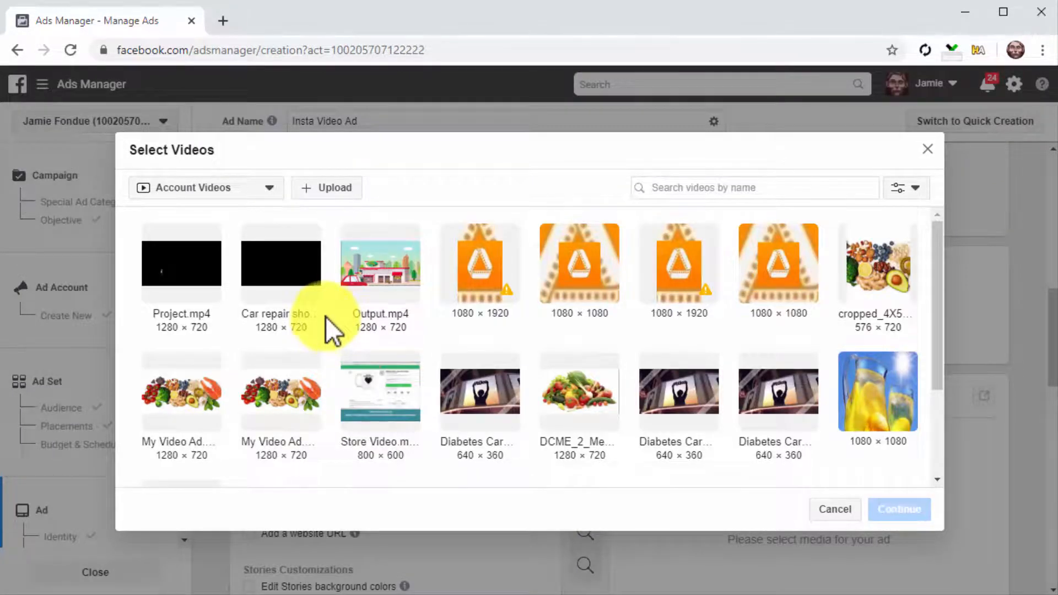
pyautogui.click(334, 188)
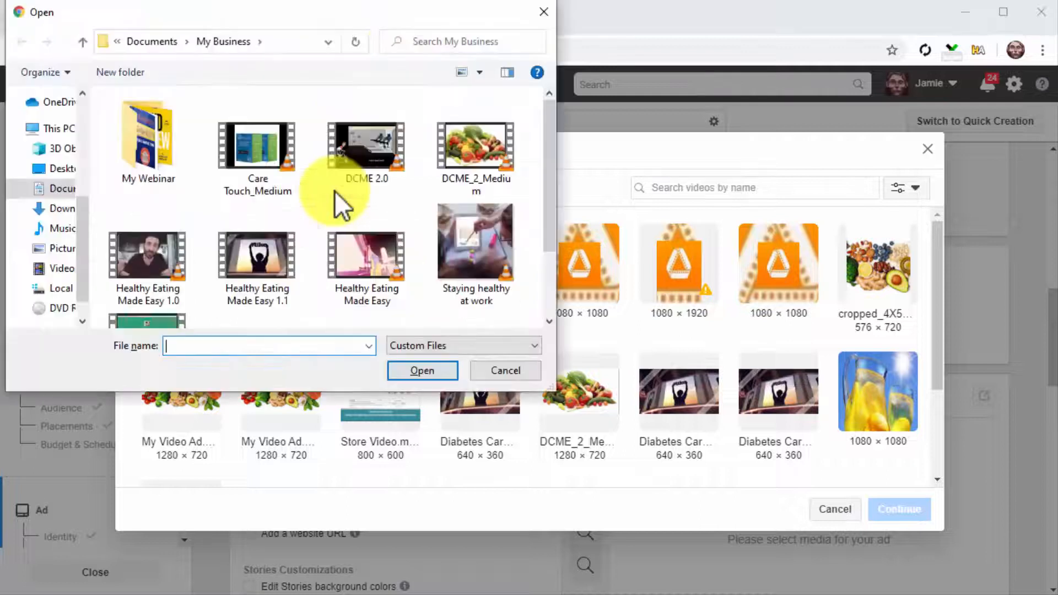
pyautogui.doubleClick(365, 161)
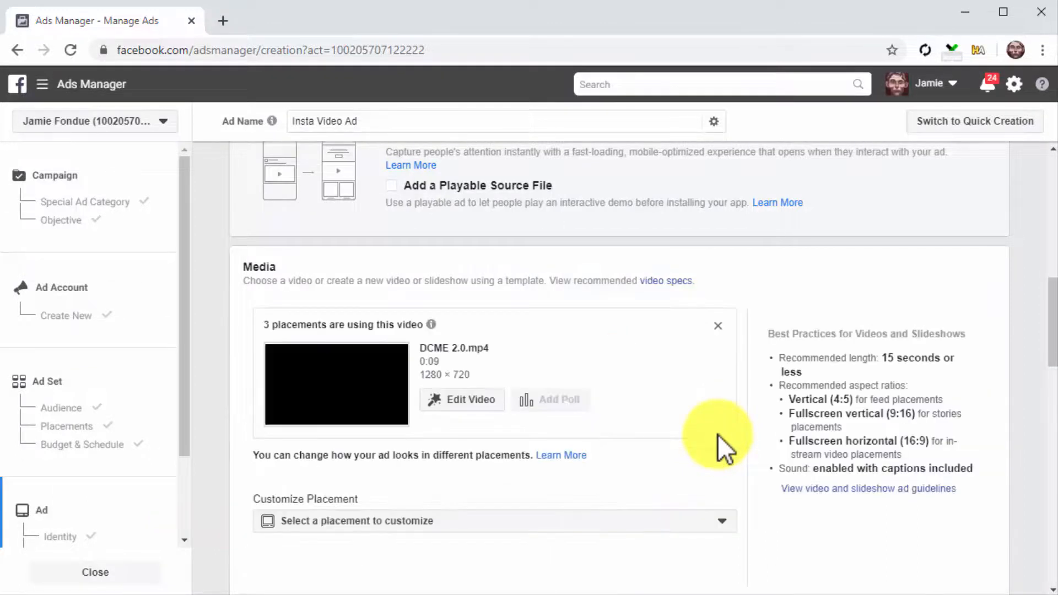
pyautogui.scroll(-2, 497, 539)
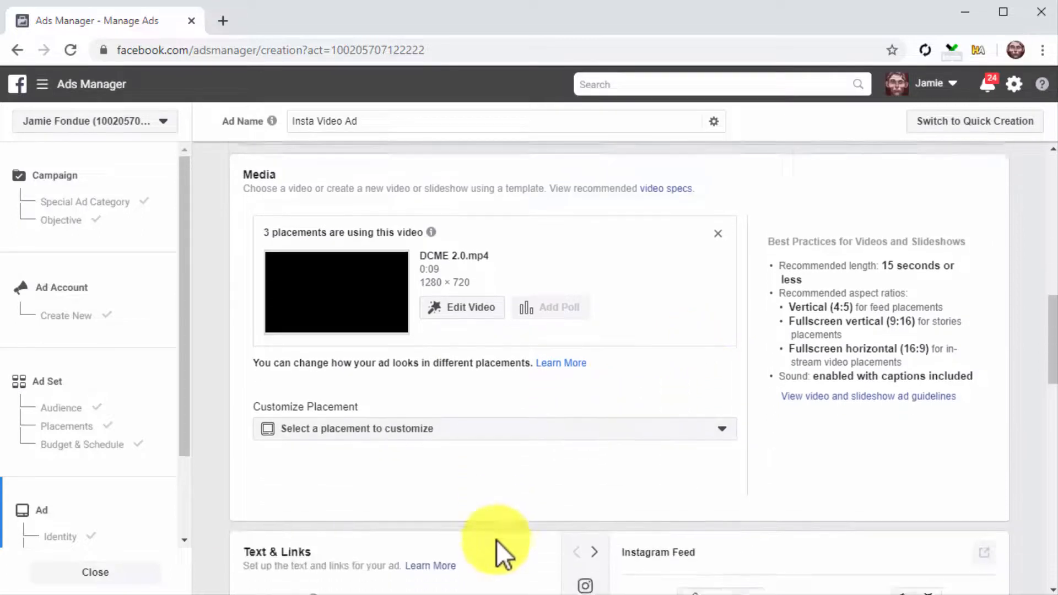
# Set the ad's primary text to "Turn your belly into a six-pack in record time while you are at home the easy way with the Flat Belly Fix"
pyautogui.scroll(-5, 498, 540)
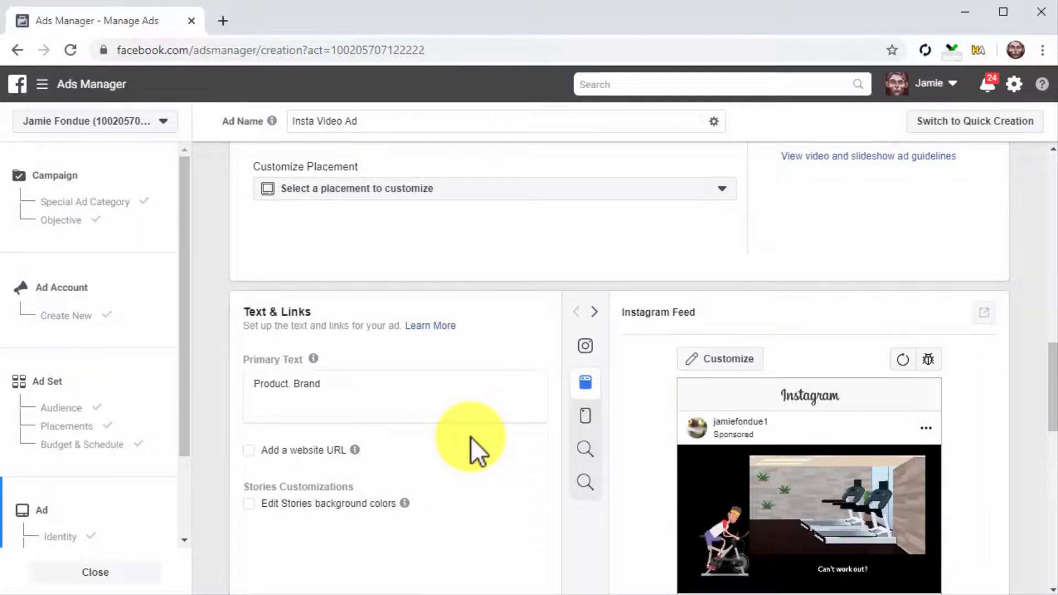
pyautogui.click(465, 406)
pyautogui.write('Turn your belly into a six-pack in record time while you are at home the easy way with the Flat Belly Fix')
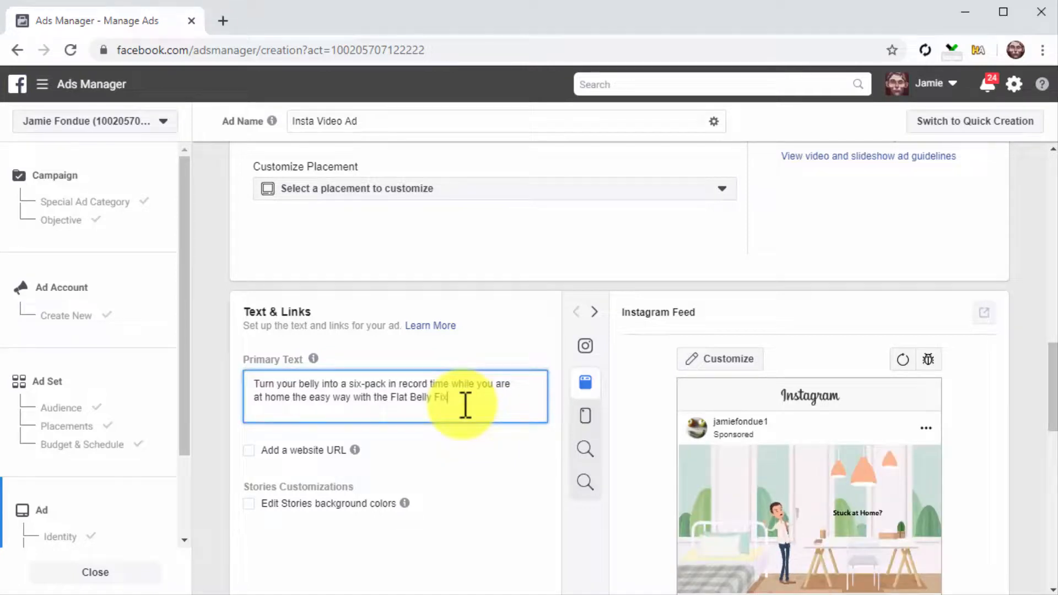
# Add the website URL diabetescaremadeeasy.com/flat-belly-fix to the ad and choose Learn More as its call to action
pyautogui.click(295, 448)
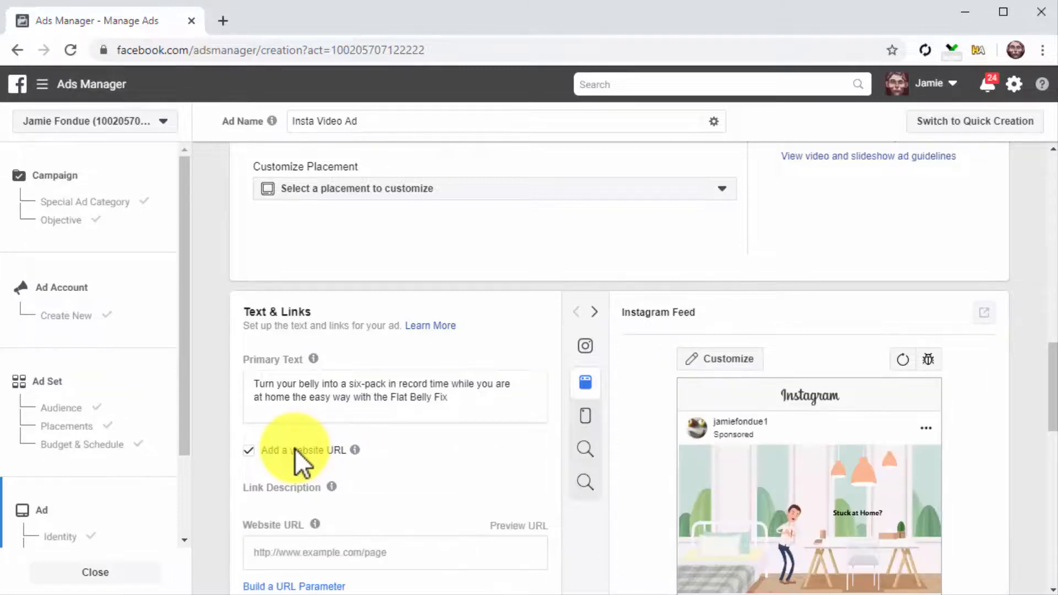
pyautogui.click(385, 545)
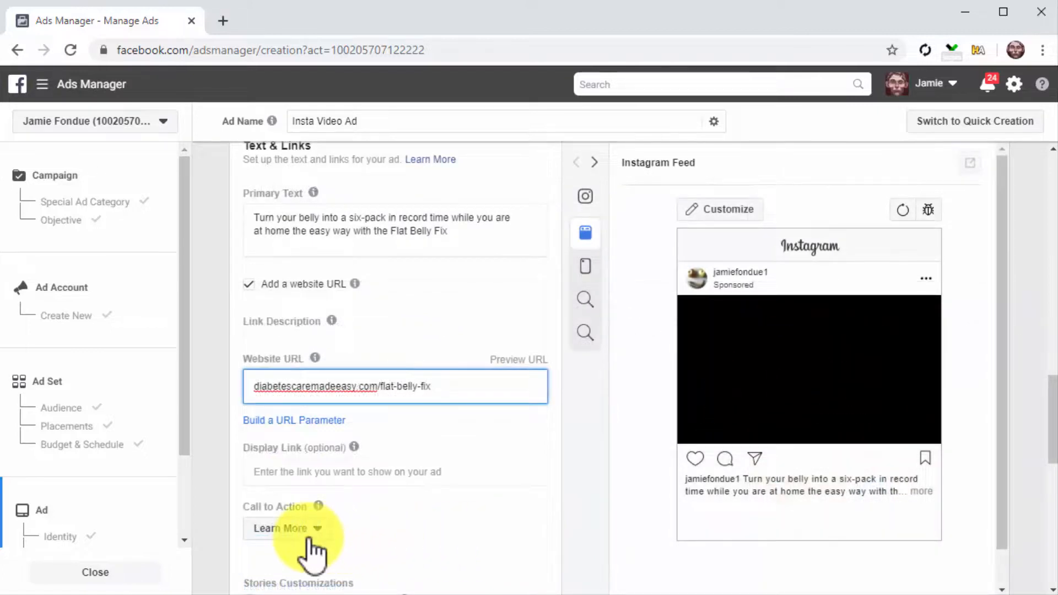
pyautogui.click(307, 535)
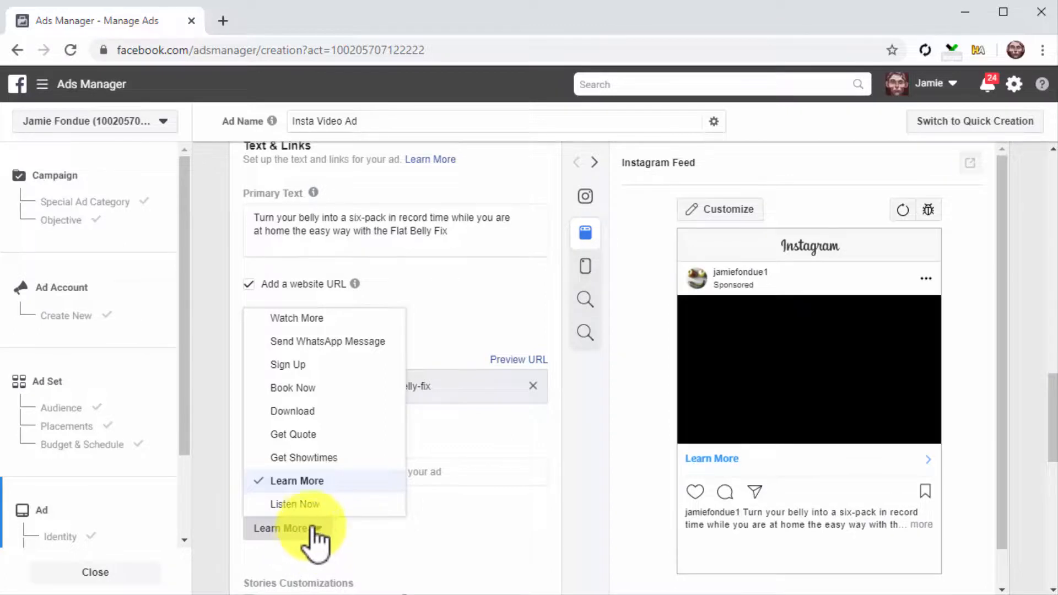
pyautogui.click(297, 482)
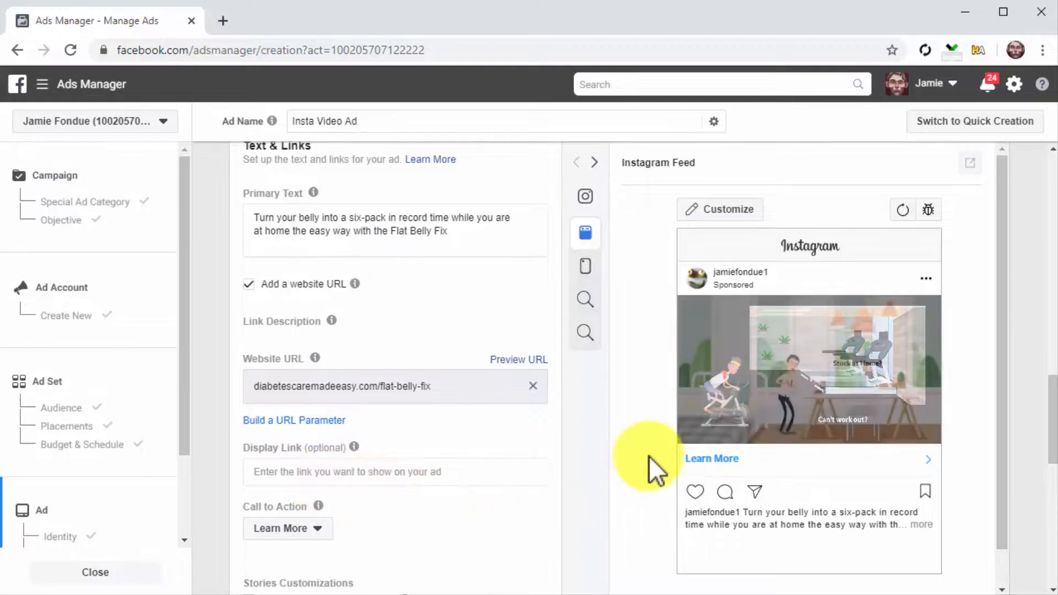
# Preview the ad in the Instagram Stories placement and look over the remaining language and tracking settings
pyautogui.click(589, 276)
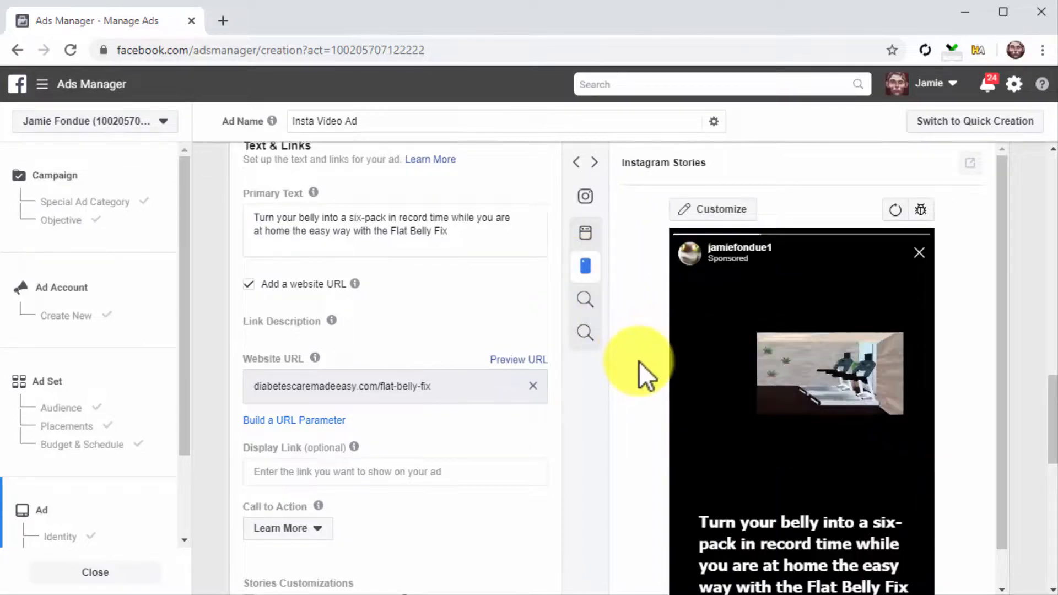
pyautogui.scroll(-3, 604, 419)
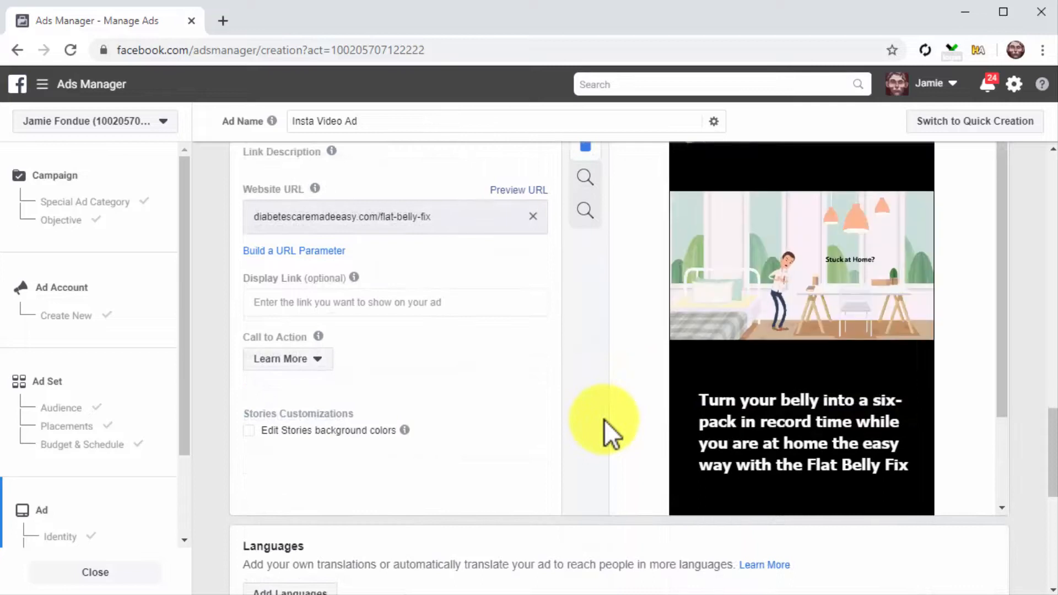
pyautogui.scroll(-3, 604, 419)
pyautogui.scroll(-3, 604, 419)
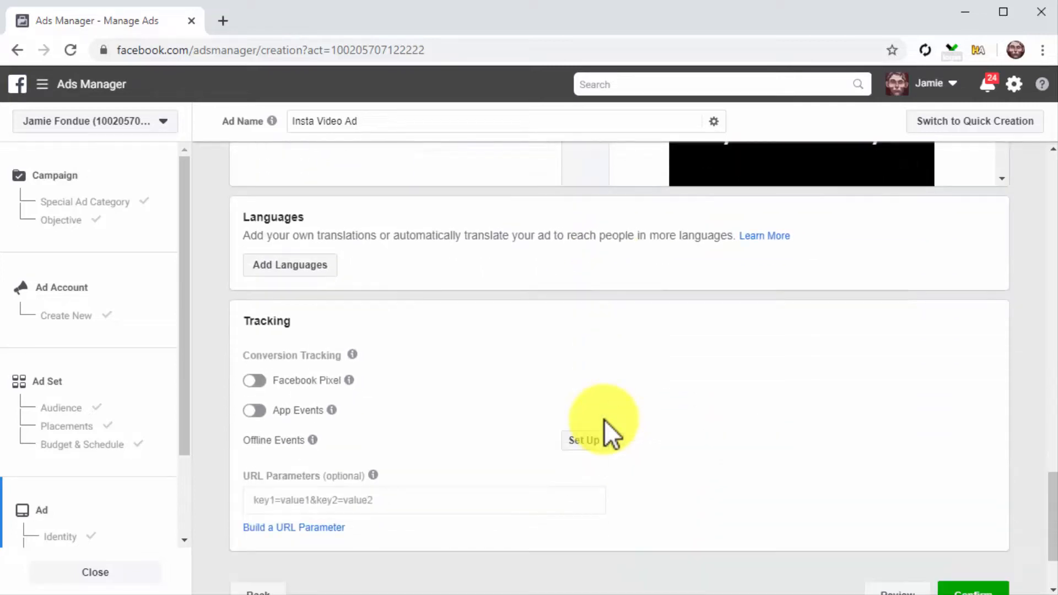
pyautogui.scroll(-2, 1010, 531)
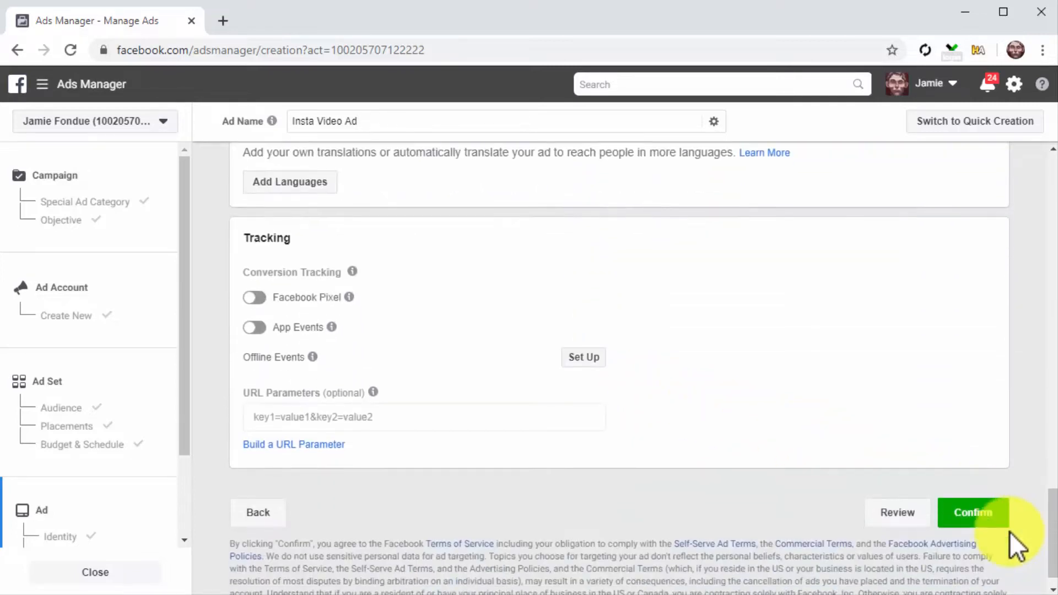